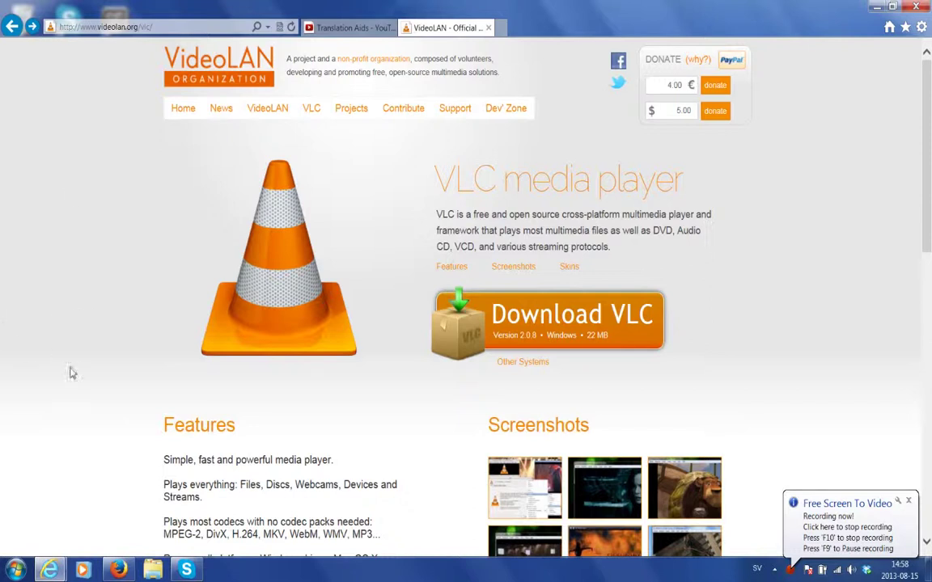
# Step: Download the VLC 2.0.8 installer for Windows from the VideoLAN page and run vlc-2.0.8-win32.exe despite the unverified publisher
pyautogui.click(203, 27)
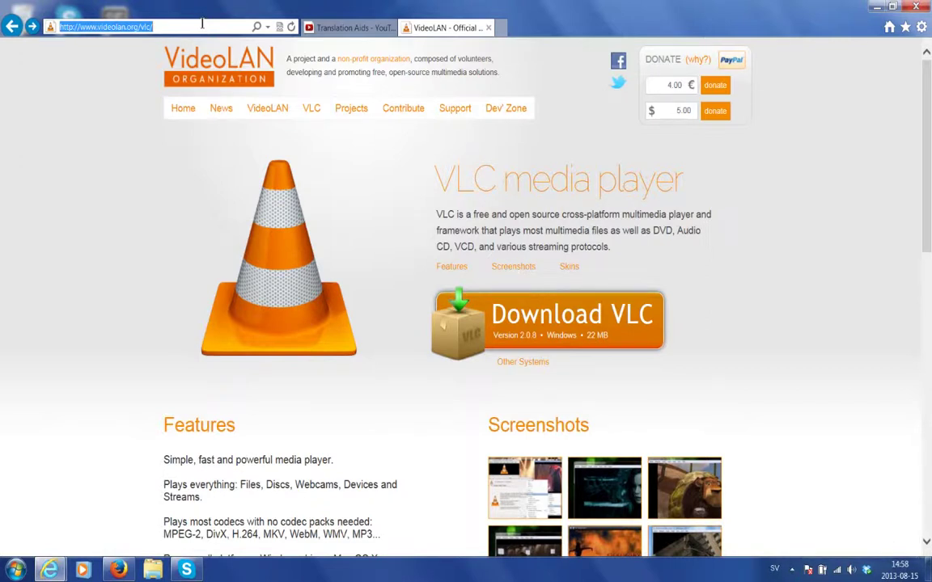
pyautogui.click(204, 26)
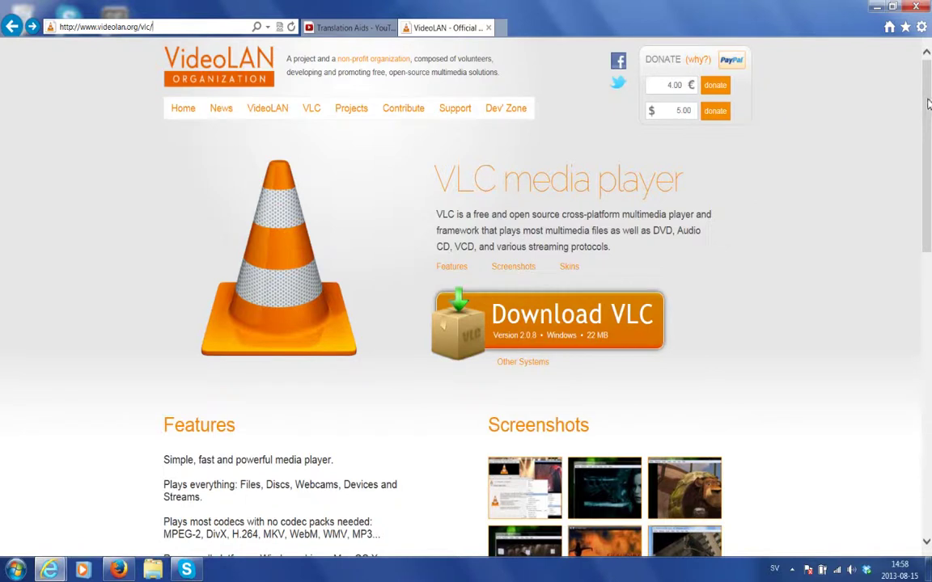
pyautogui.moveTo(928, 104); pyautogui.dragTo(903, 258)
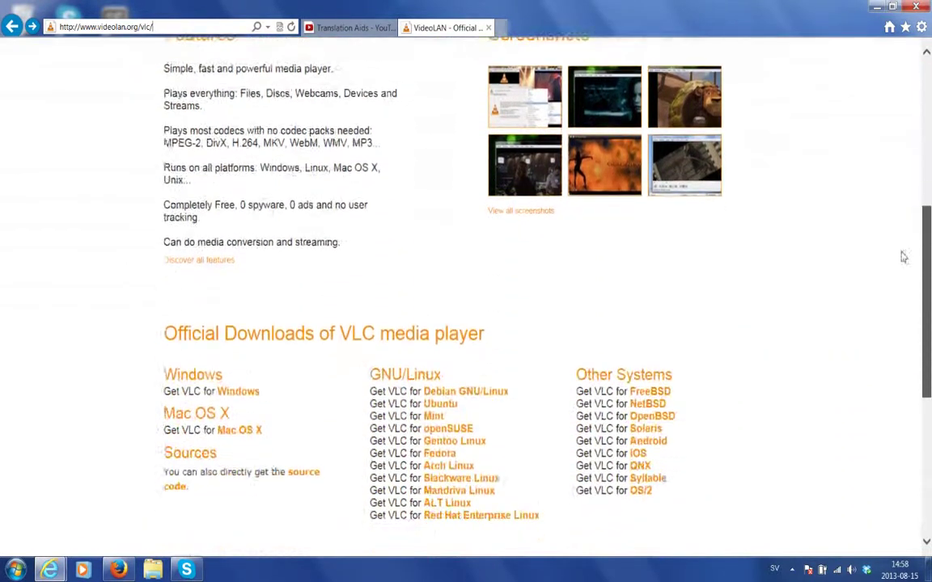
pyautogui.scroll(-1, 903, 267)
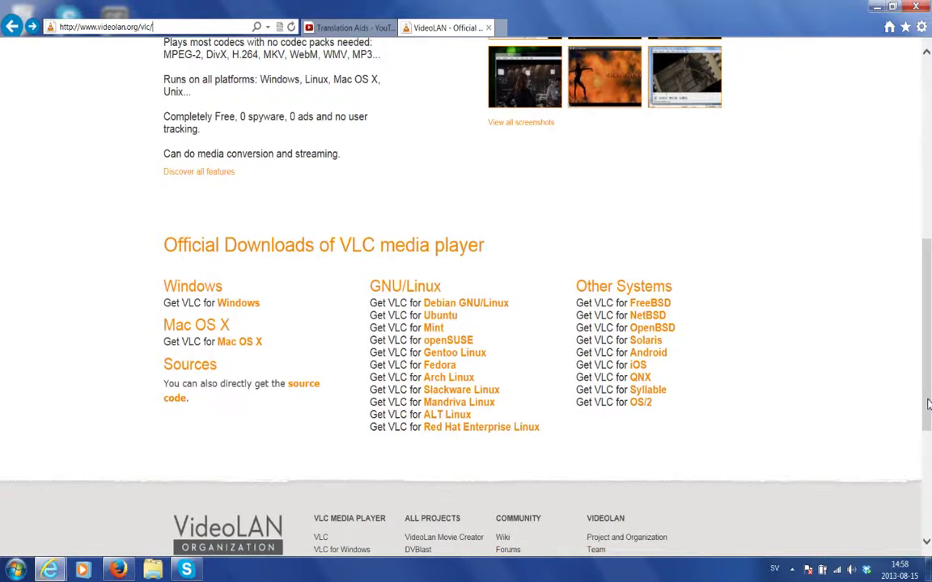
pyautogui.moveTo(929, 404); pyautogui.dragTo(927, 171)
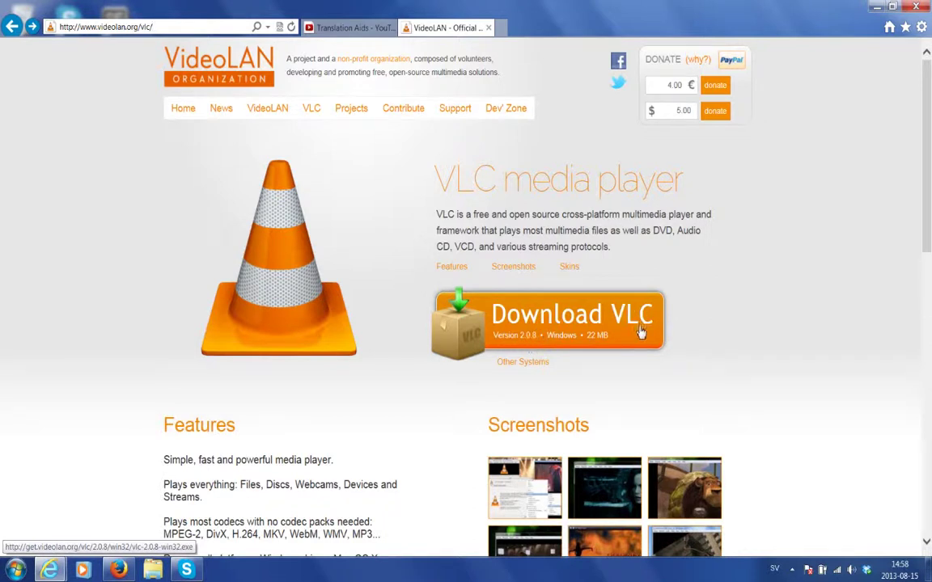
pyautogui.click(572, 330)
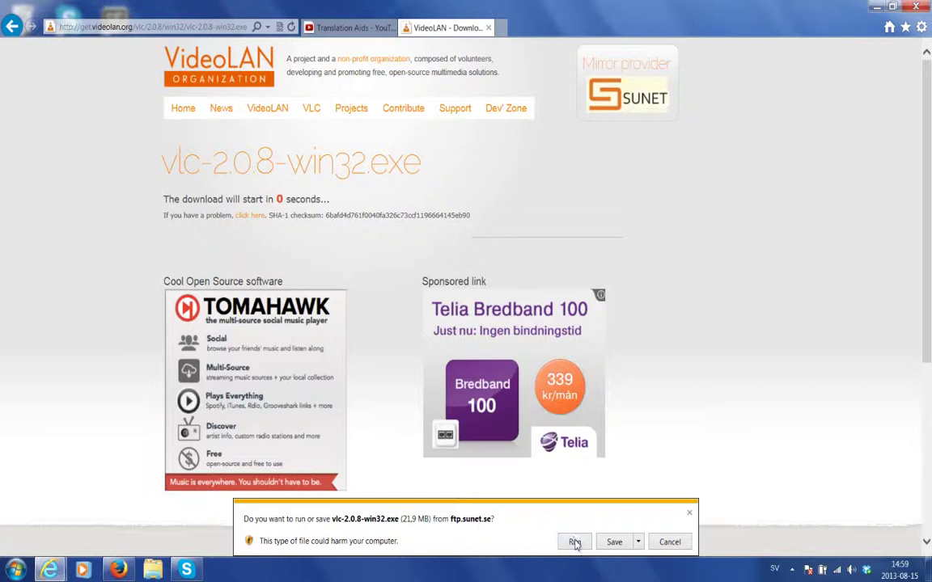
pyautogui.click(573, 542)
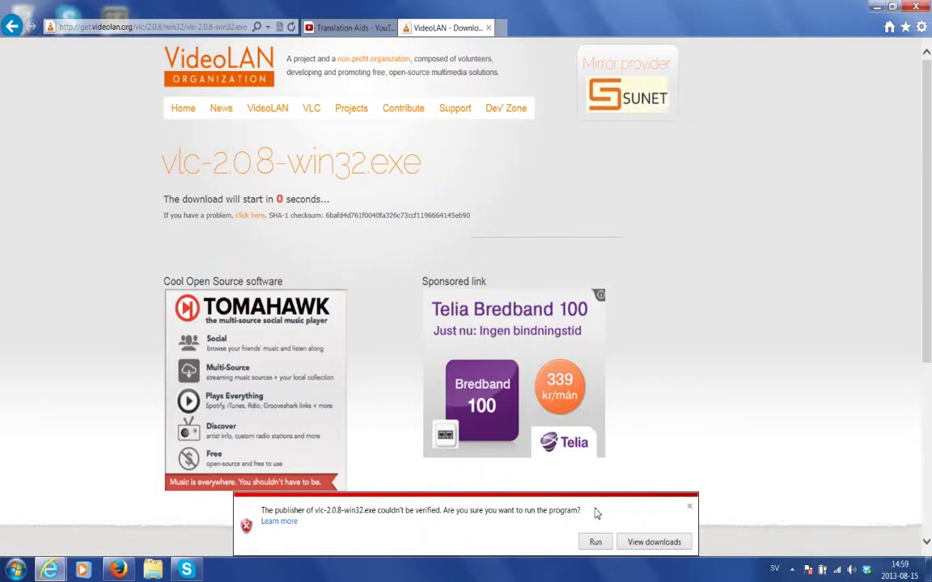
pyautogui.click(595, 543)
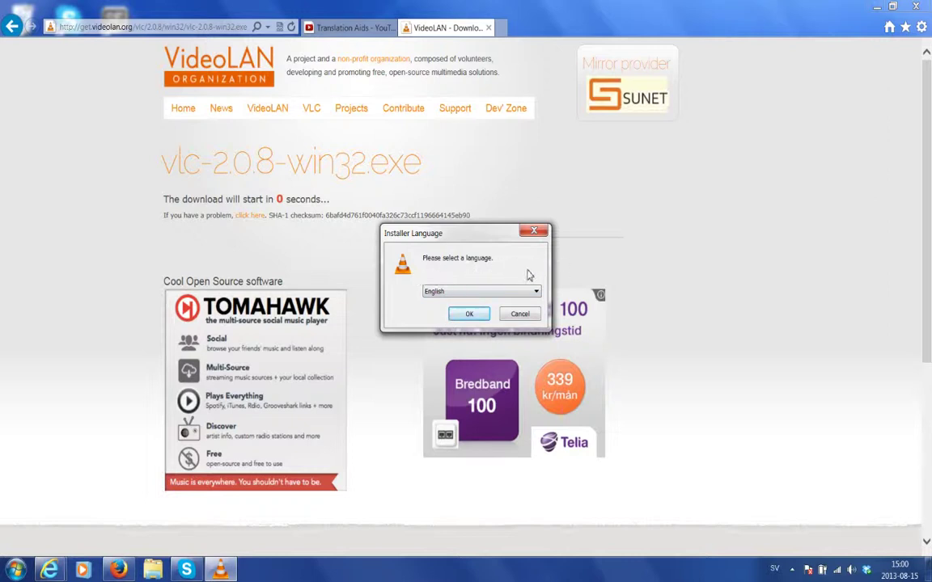
# Step: Try Svenska and Suomi as the installer language
pyautogui.click(535, 293)
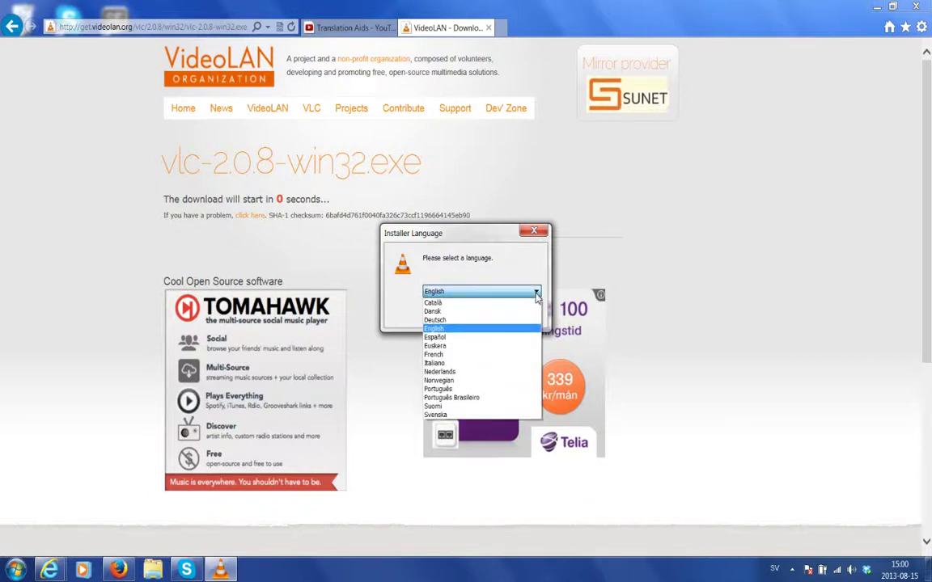
pyautogui.click(463, 415)
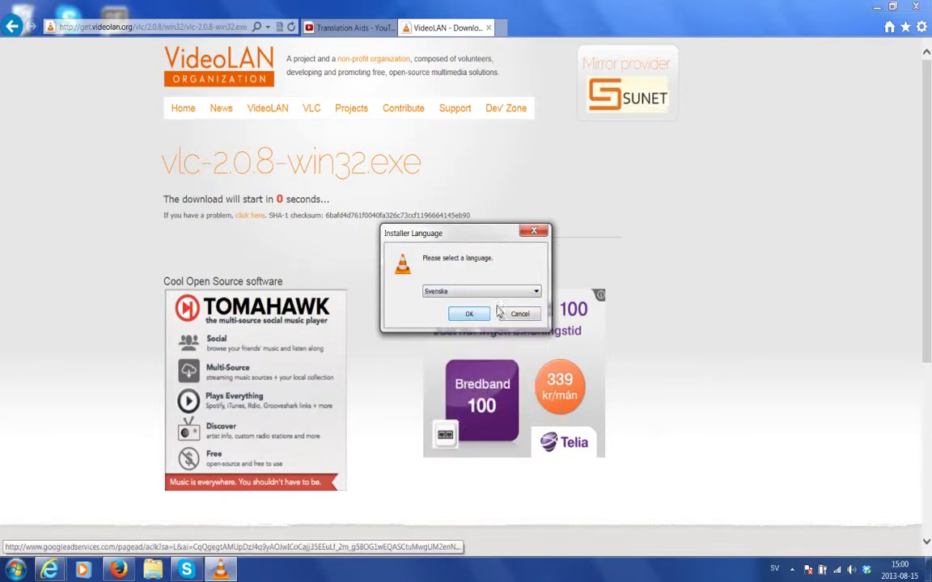
pyautogui.click(535, 293)
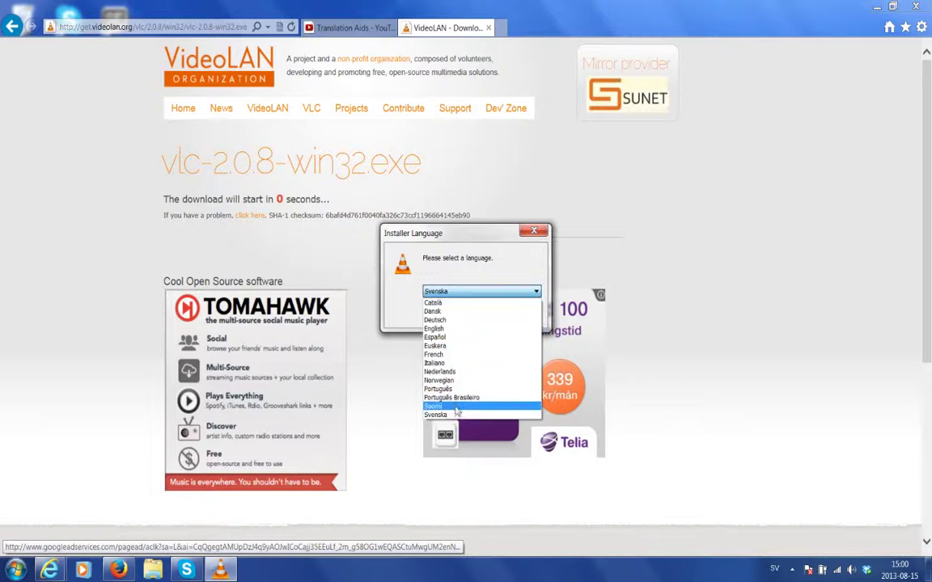
pyautogui.click(457, 408)
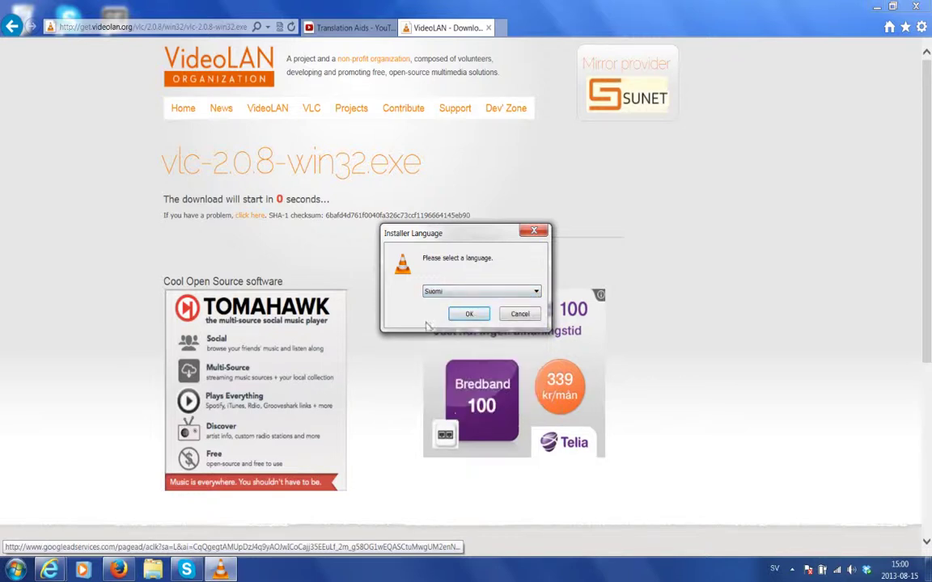
# Step: Set the installer language to English and open the setup wizard
pyautogui.click(536, 293)
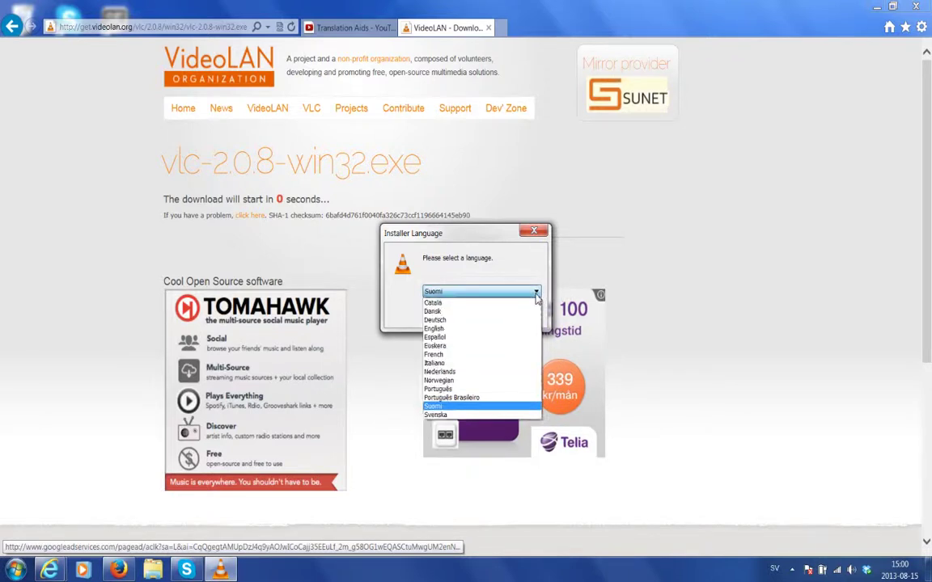
pyautogui.click(492, 335)
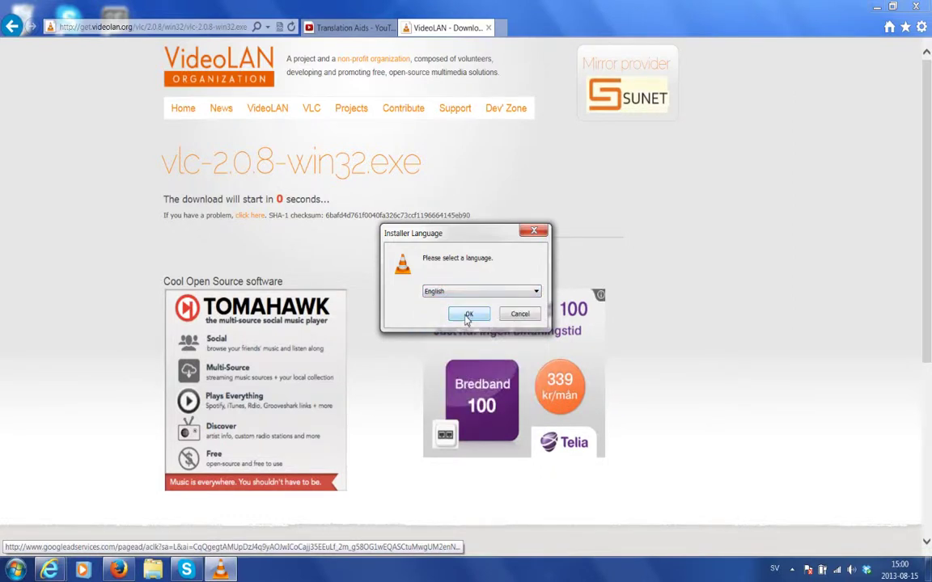
pyautogui.click(469, 315)
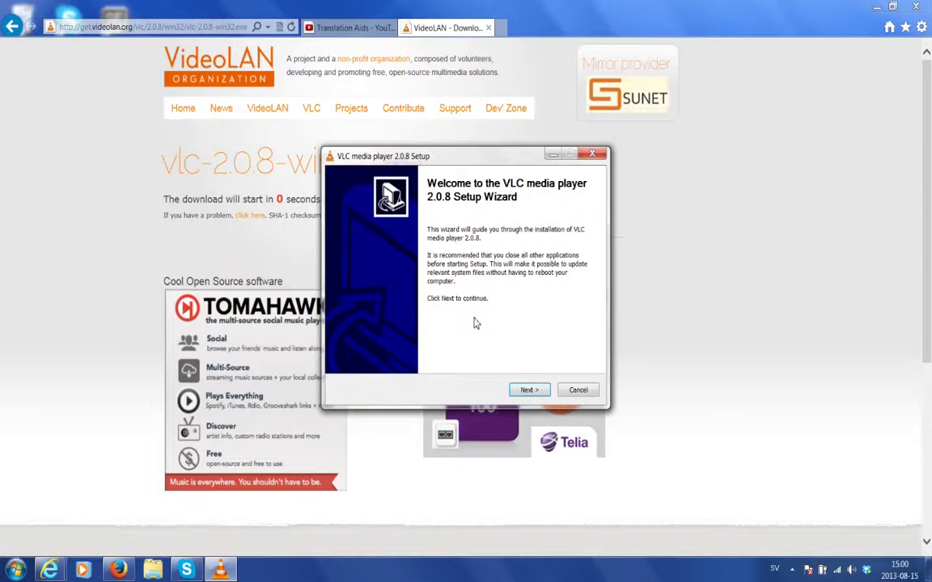
# Step: Proceed past the wizard's welcome page and go through the license agreement to its end before continuing
pyautogui.click(531, 391)
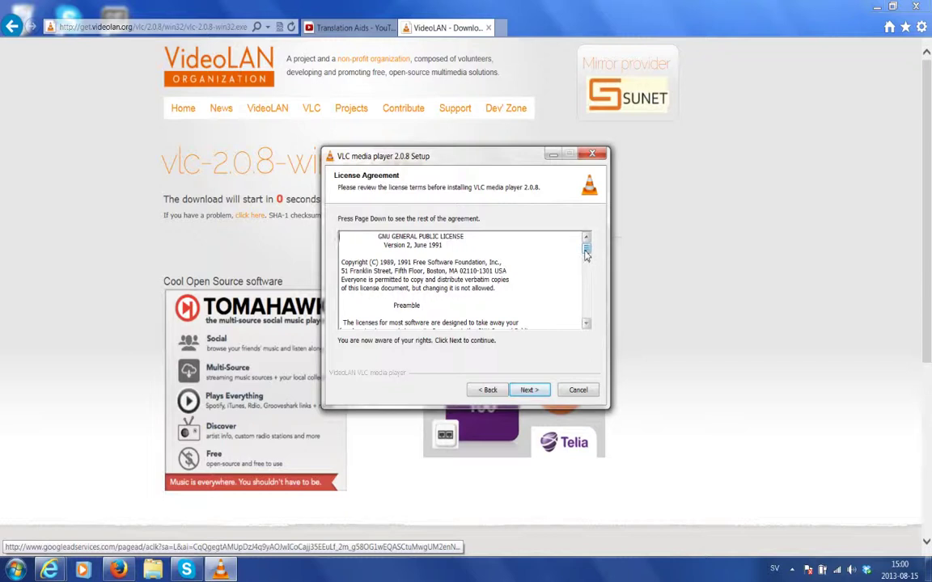
pyautogui.moveTo(586, 253); pyautogui.dragTo(589, 317)
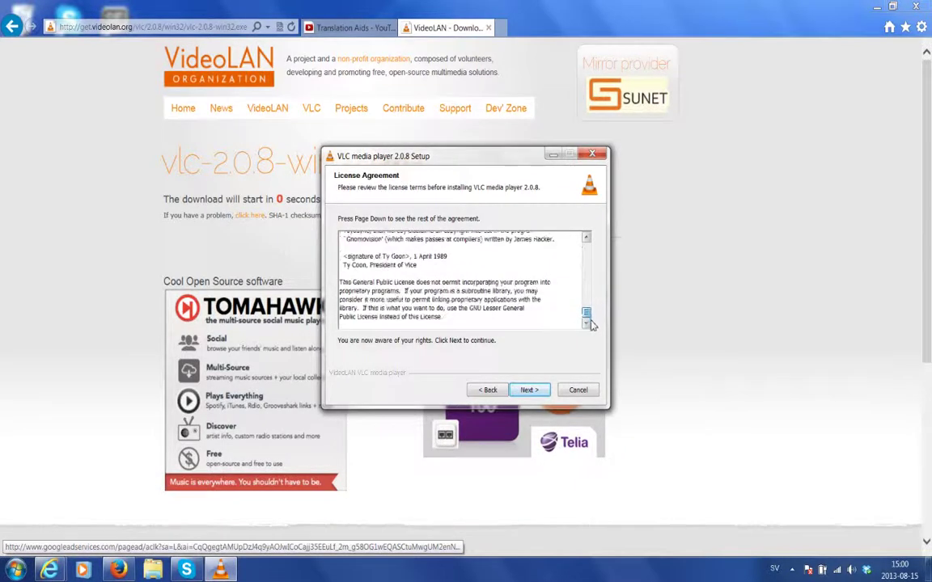
pyautogui.click(526, 392)
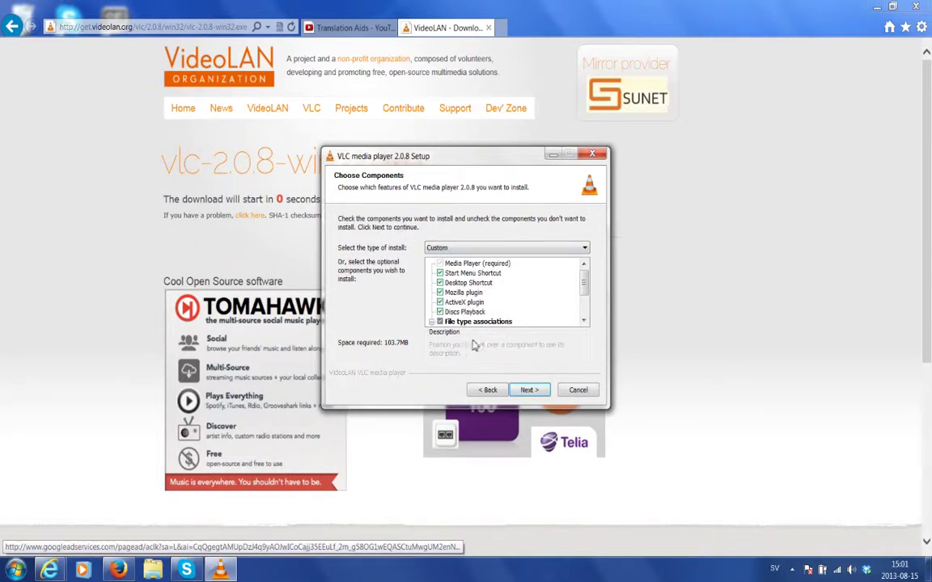
# Step: Install VLC with the preselected components into C:\Program Files (x86)\VideoLAN\VLC and finish the wizard with running the player enabled
pyautogui.click(533, 393)
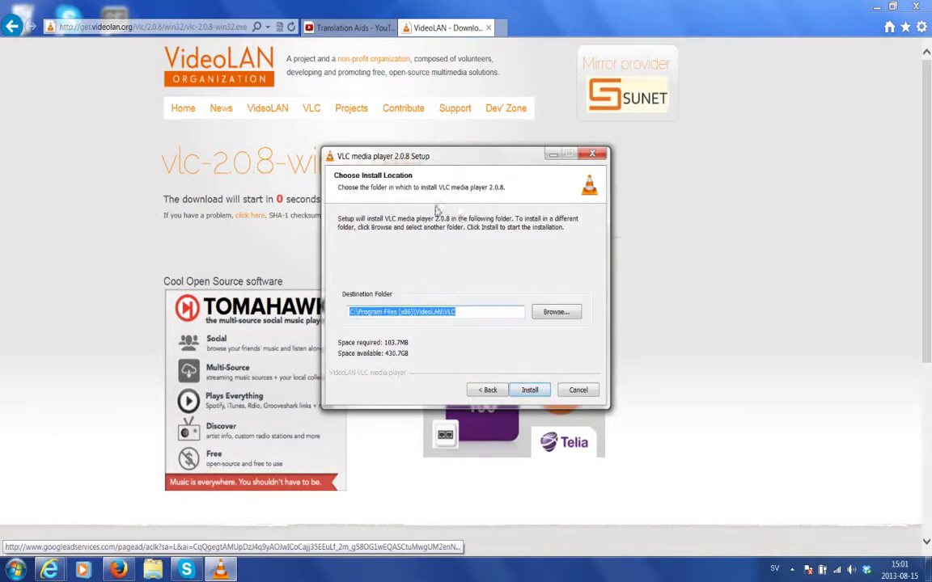
pyautogui.click(461, 313)
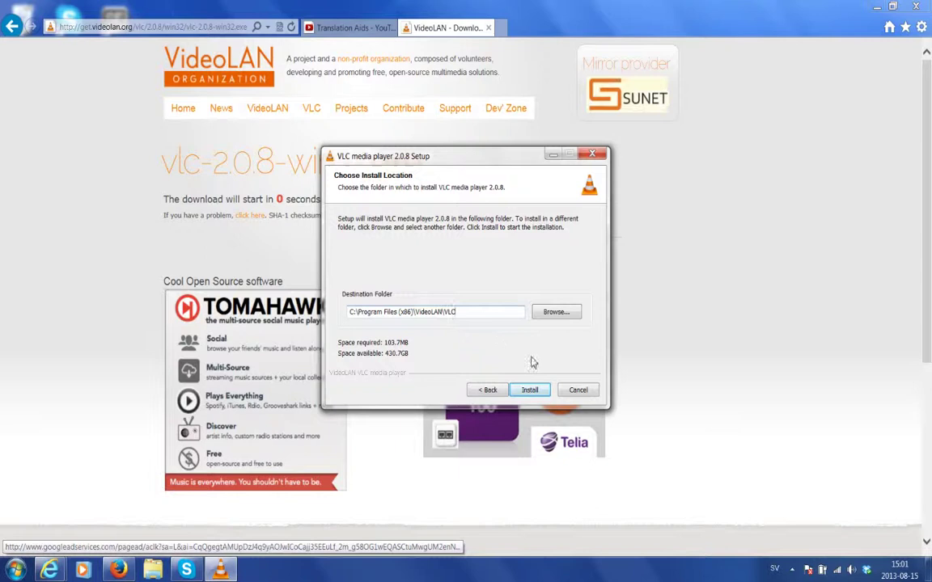
pyautogui.click(530, 390)
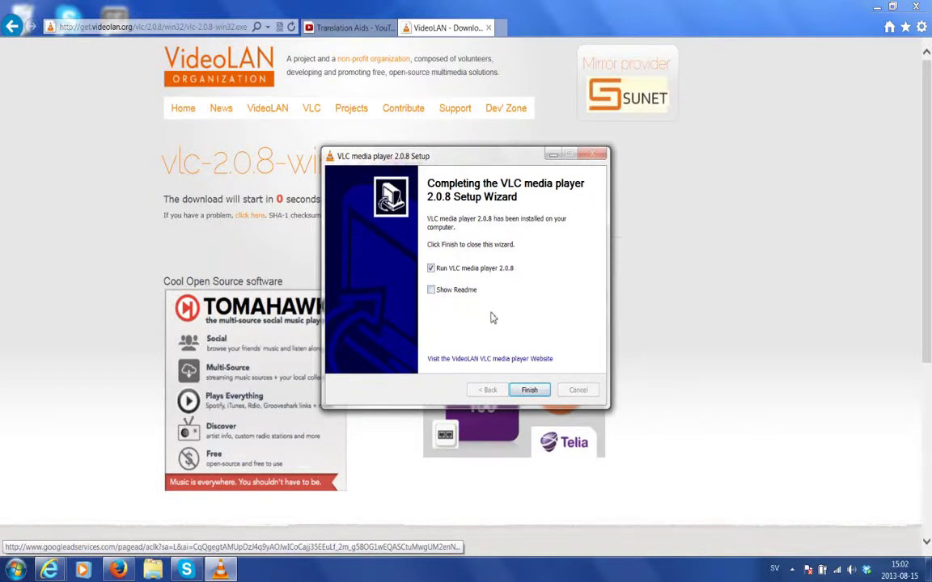
pyautogui.click(529, 390)
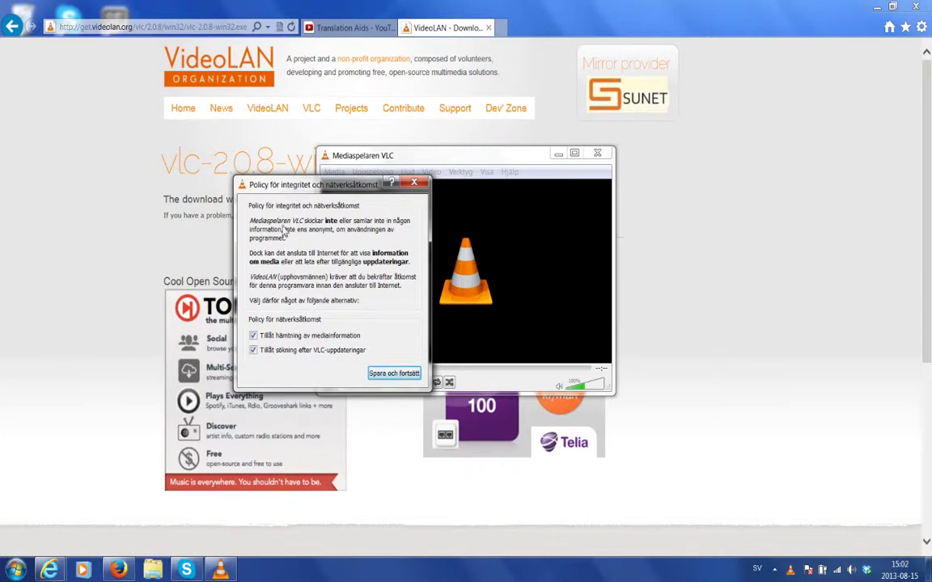
# Step: Save the network access policy with media information retrieval and VLC update checks both allowed, and close the player
pyautogui.moveTo(331, 188); pyautogui.dragTo(323, 188)
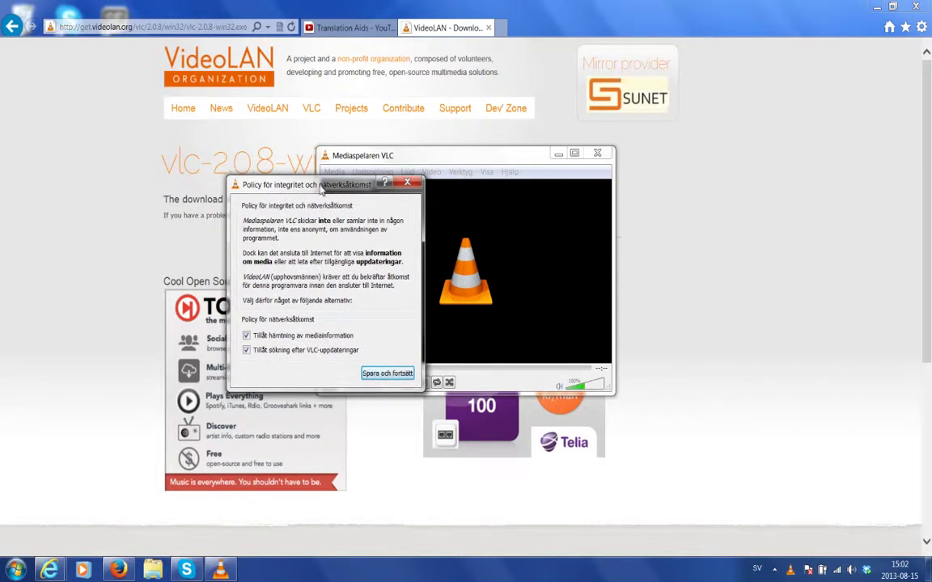
pyautogui.moveTo(320, 190); pyautogui.dragTo(269, 196)
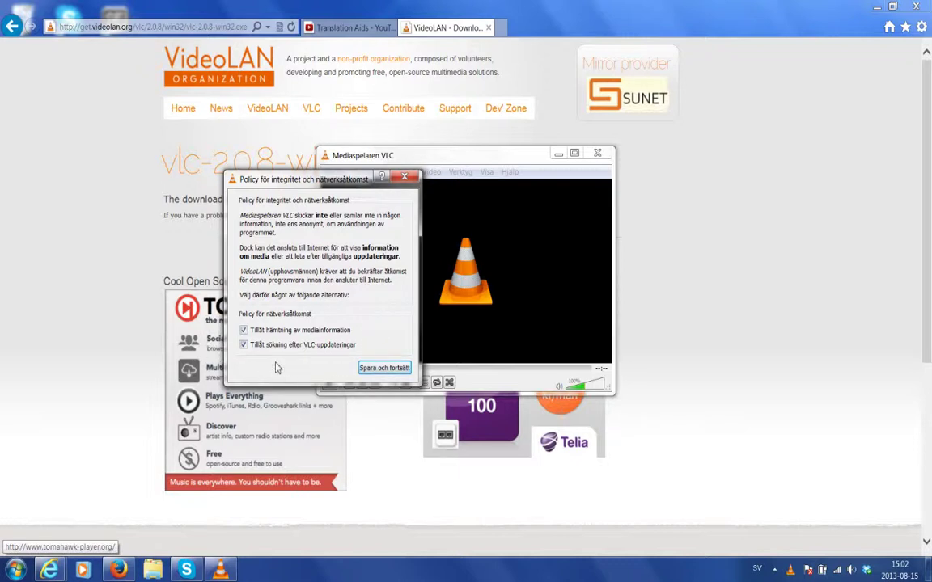
pyautogui.click(244, 345)
pyautogui.click(244, 344)
pyautogui.click(379, 370)
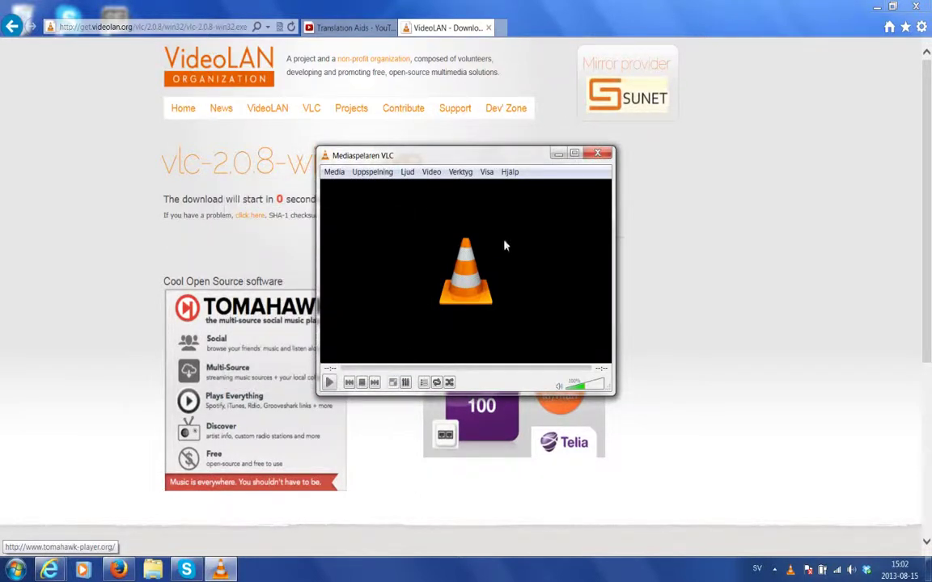
pyautogui.click(598, 153)
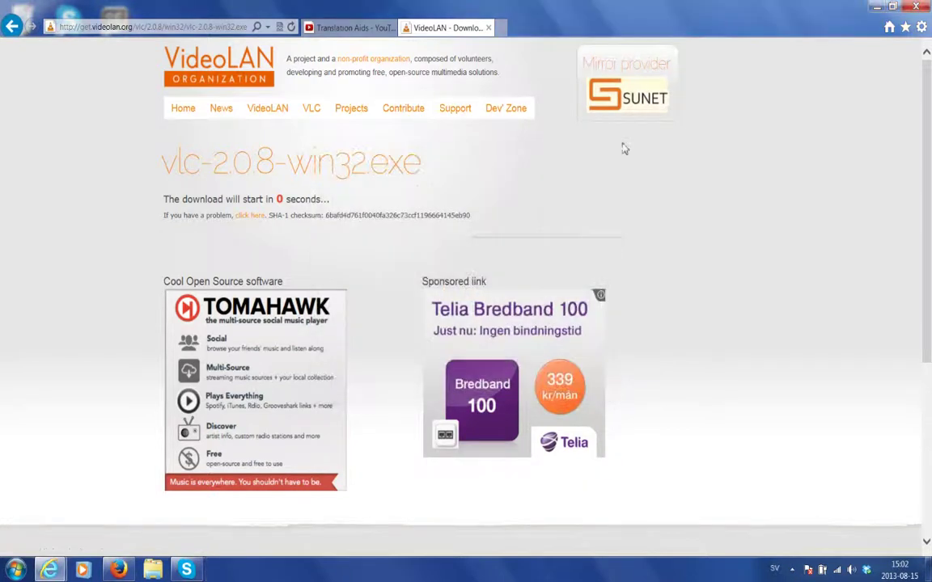
# Step: Switch to the Translation Aids YouTube channel and look through its uploaded instructional videos
pyautogui.click(342, 29)
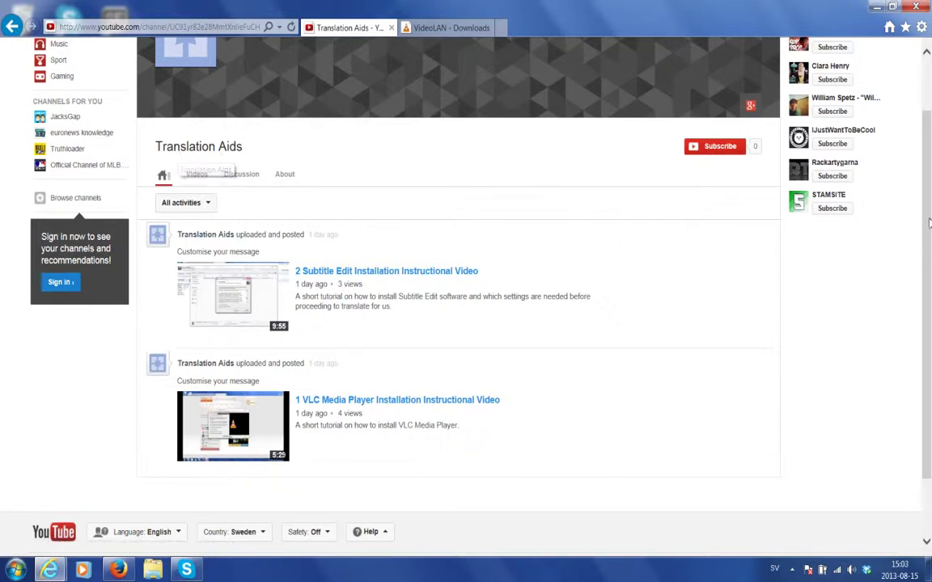
pyautogui.scroll(1, 930, 165)
pyautogui.moveTo(930, 166); pyautogui.dragTo(931, 263)
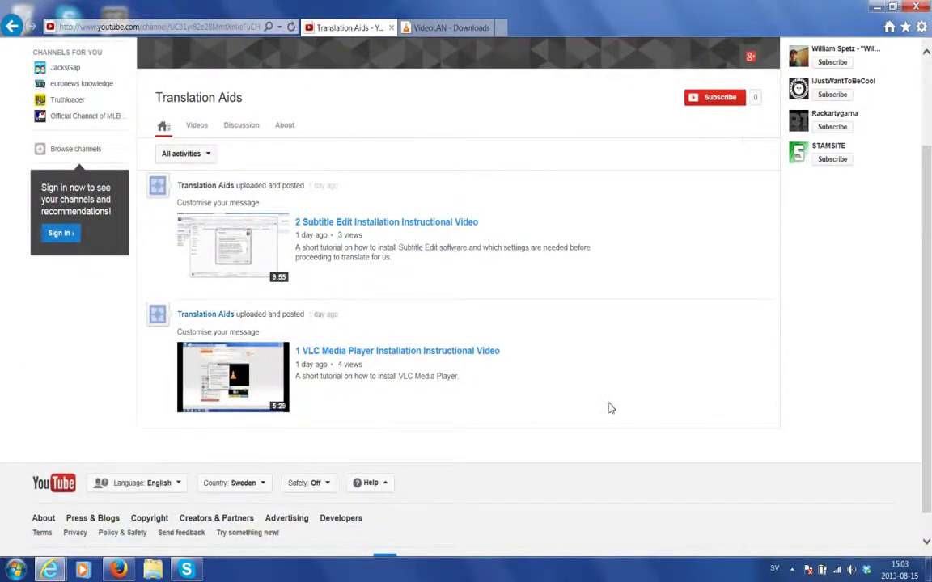